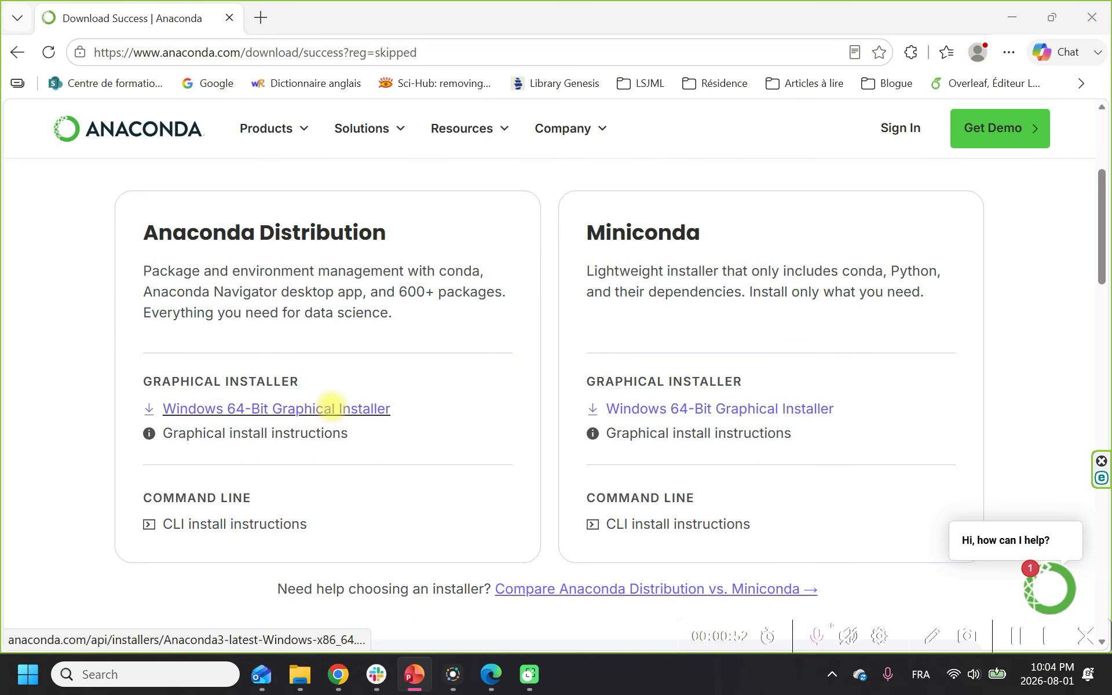
Step: Download the Anaconda Distribution Windows 64-Bit Graphical Installer, save it in the Downloads/Anaconda folder, and check its download progress
{"action": "left_click", "coordinate": [331, 405]}
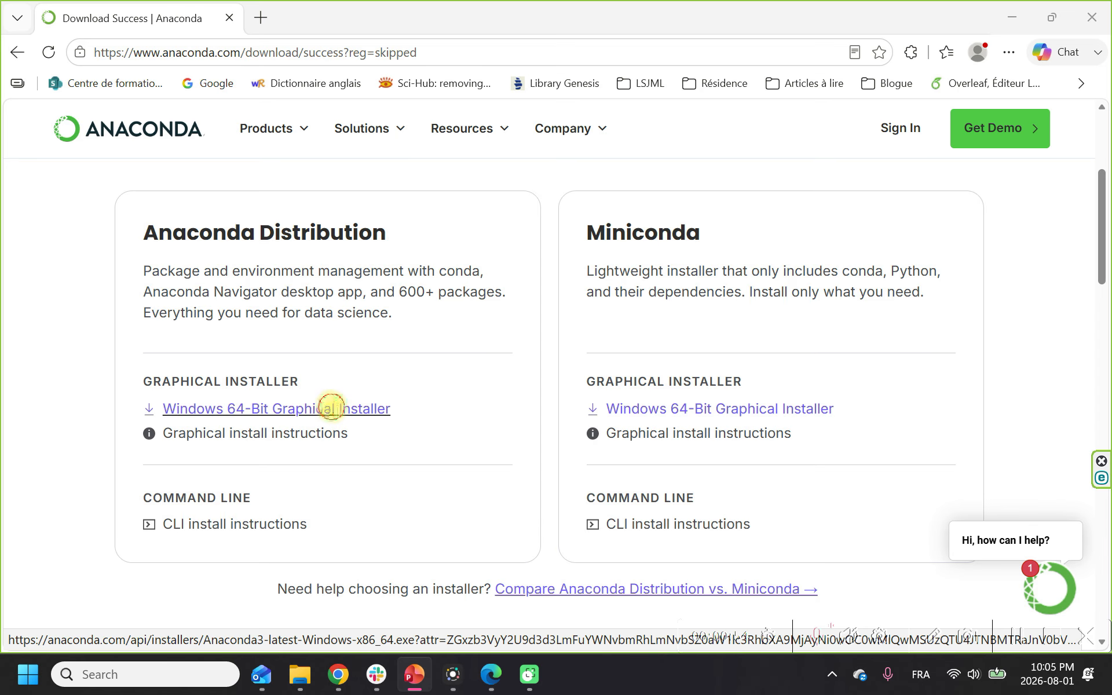
{"action": "left_click", "coordinate": [788, 175]}
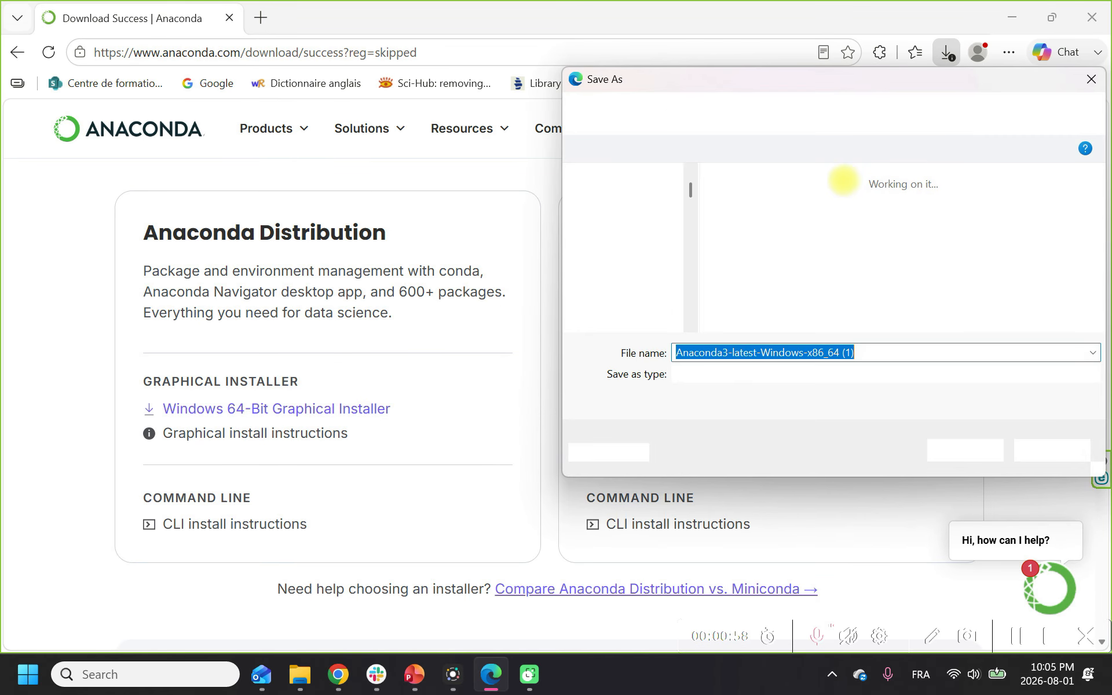
{"action": "left_click", "coordinate": [791, 281]}
{"action": "double_click", "coordinate": [792, 281]}
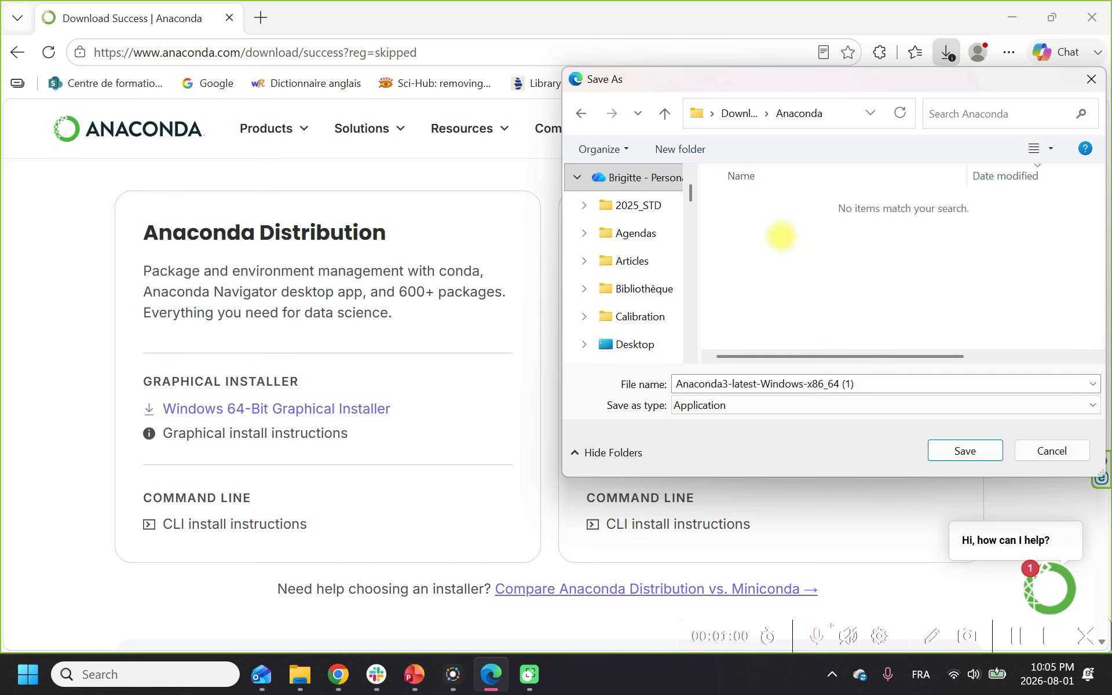
{"action": "left_click", "coordinate": [963, 448]}
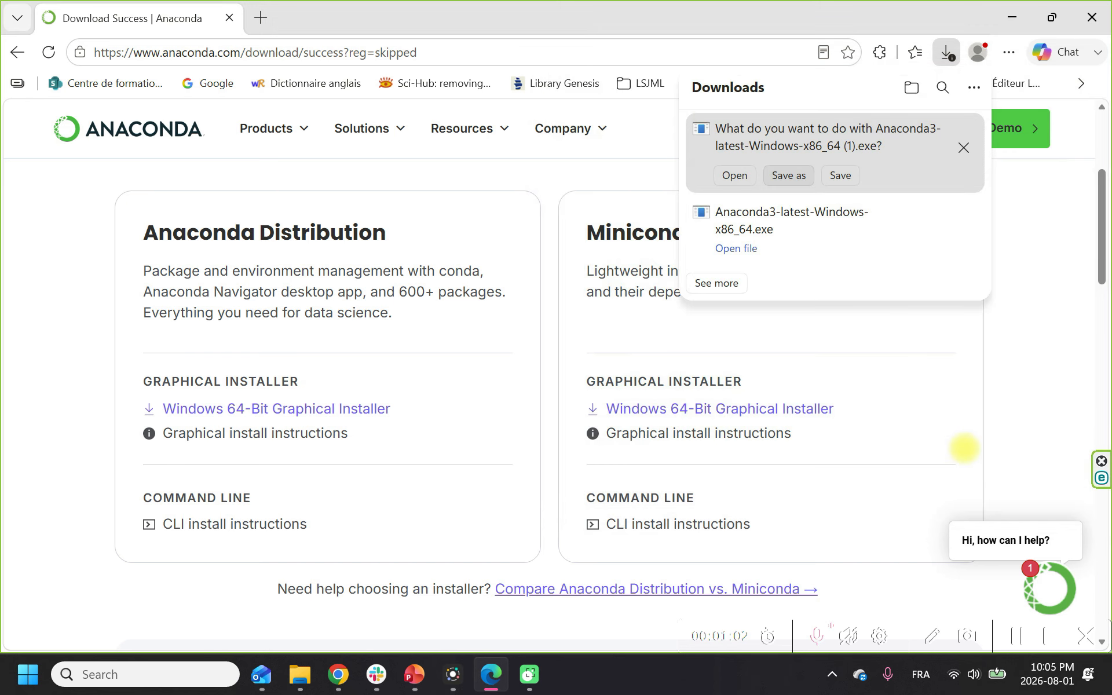
{"action": "left_click", "coordinate": [1046, 276]}
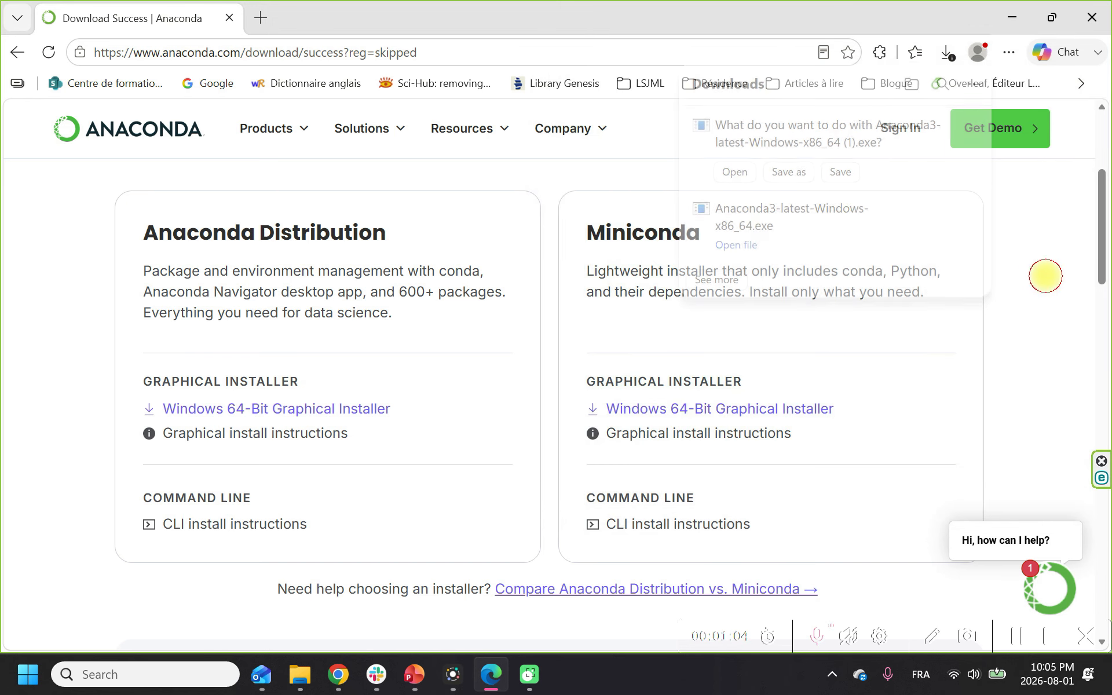
{"action": "left_click", "coordinate": [948, 53]}
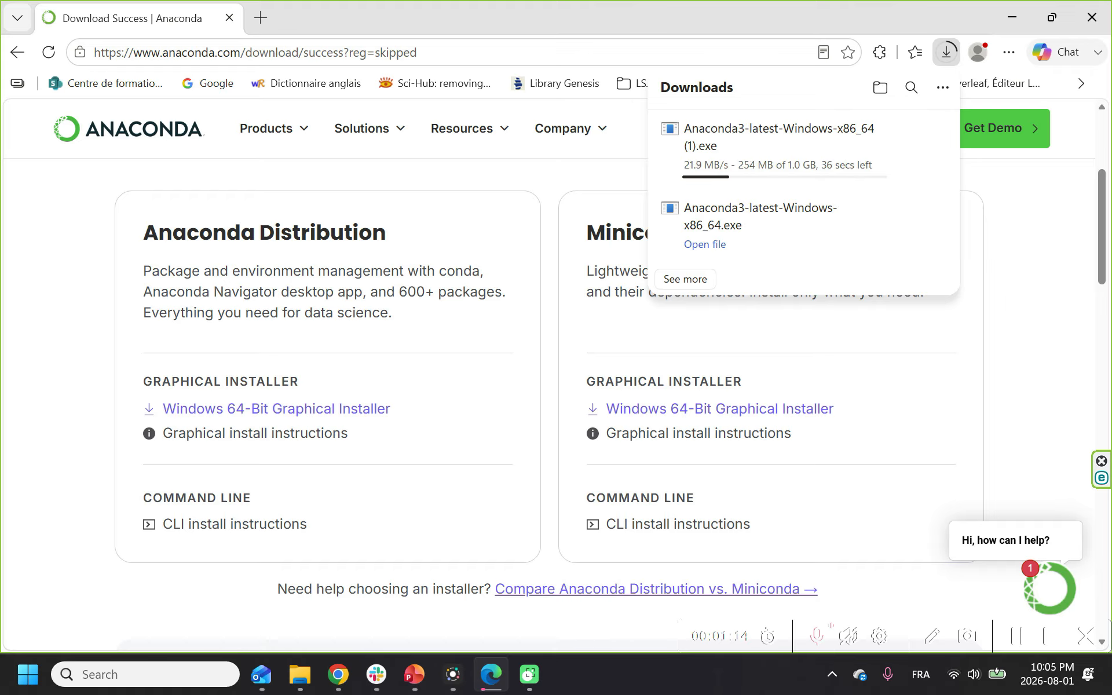
Step: Launch the downloaded Anaconda3-latest-Windows-x86_64 (1) installer from the Downloads/Anaconda folder in File Explorer
{"action": "key", "text": "super+e"}
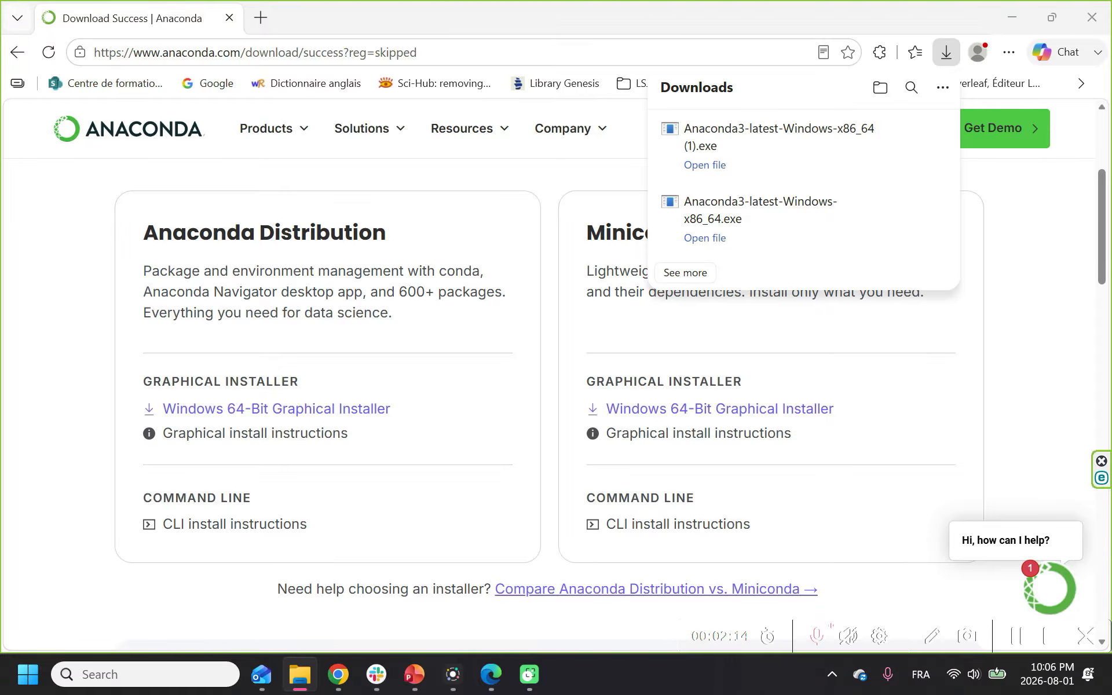
{"action": "left_click_drag", "start_coordinate": [1111, 305], "coordinate": [571, 1]}
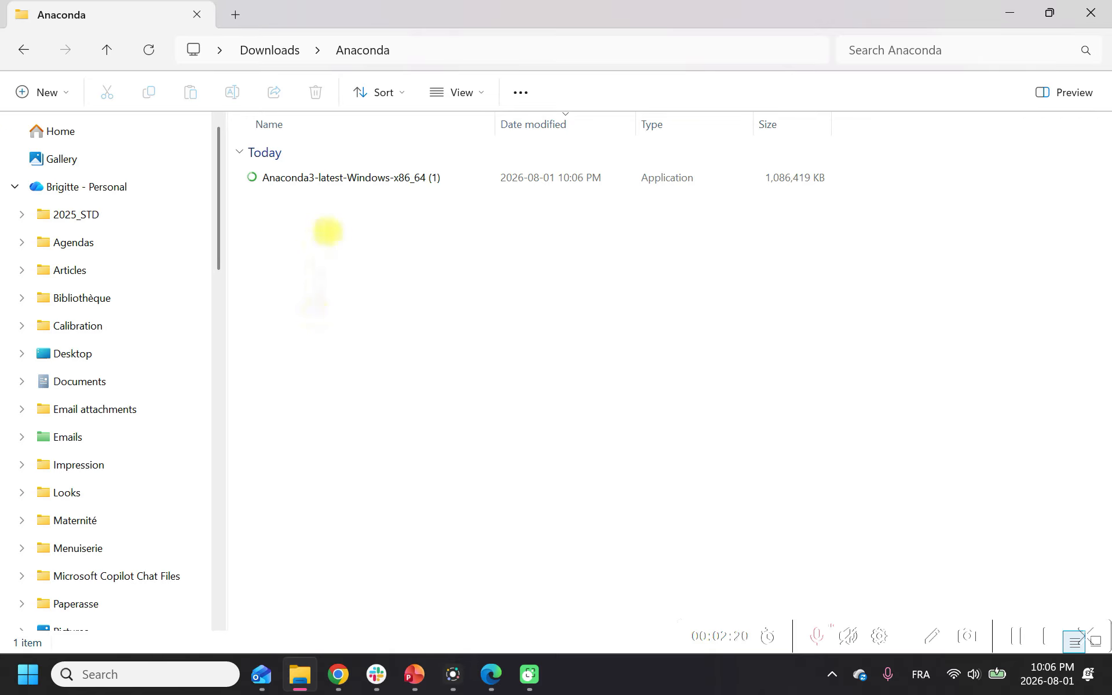
{"action": "mouse_move", "coordinate": [372, 178]}
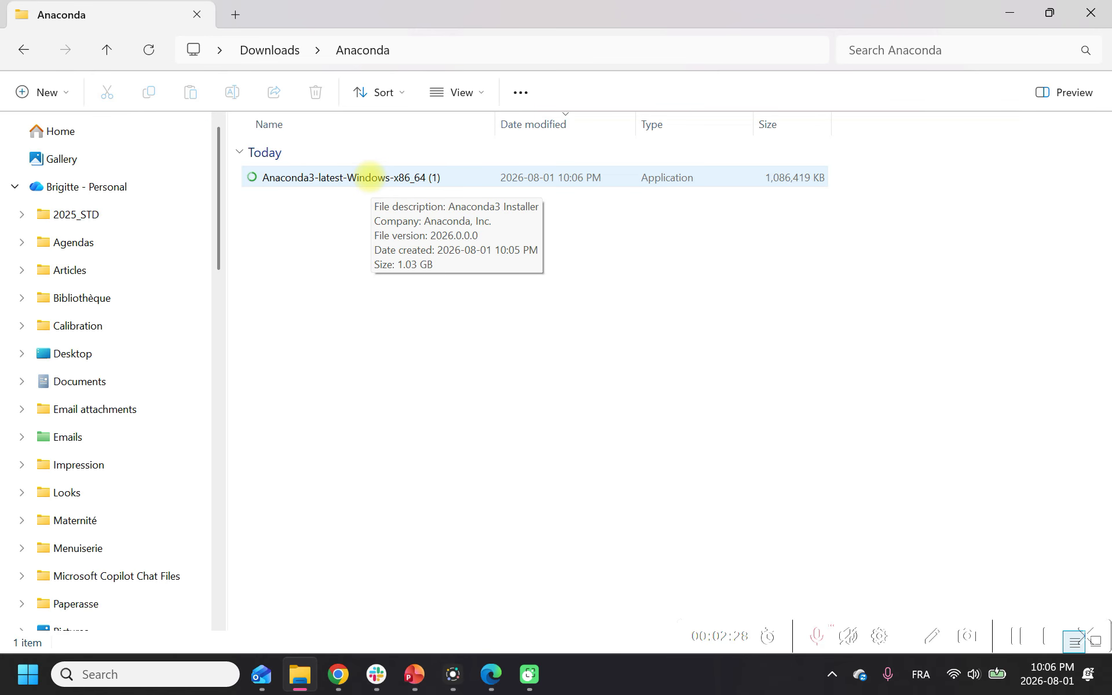
{"action": "double_click", "coordinate": [368, 177]}
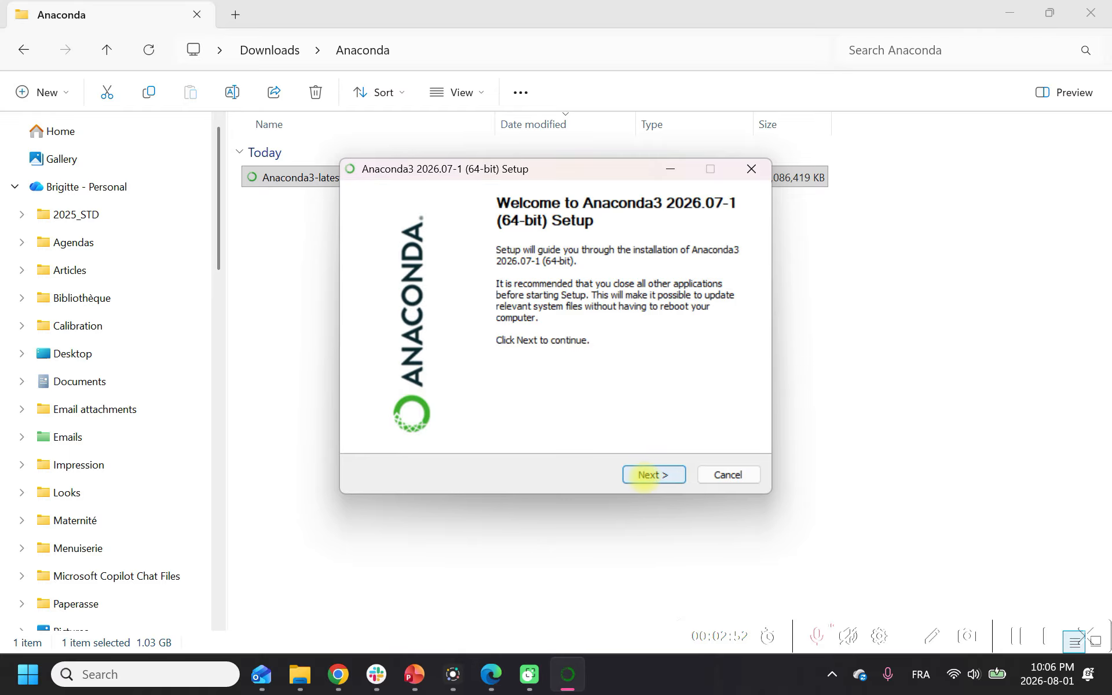
Step: Accept the license and install Anaconda3 for Just Me in the default destination folder, keeping only shortcut creation enabled
{"action": "left_click", "coordinate": [643, 474]}
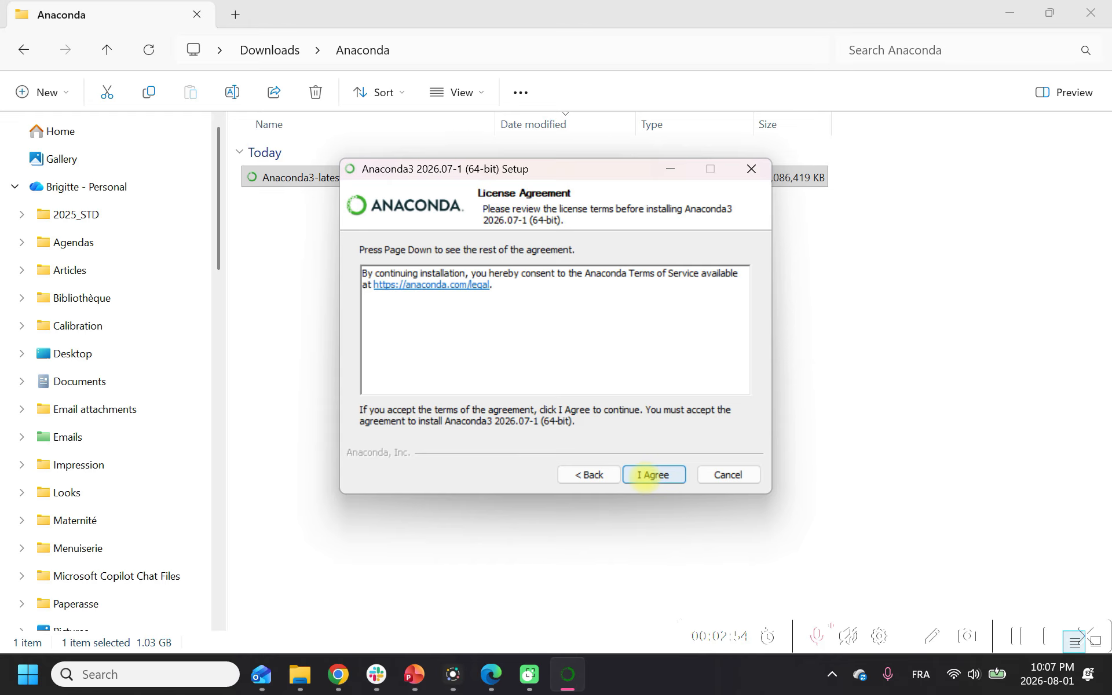
{"action": "left_click", "coordinate": [644, 476]}
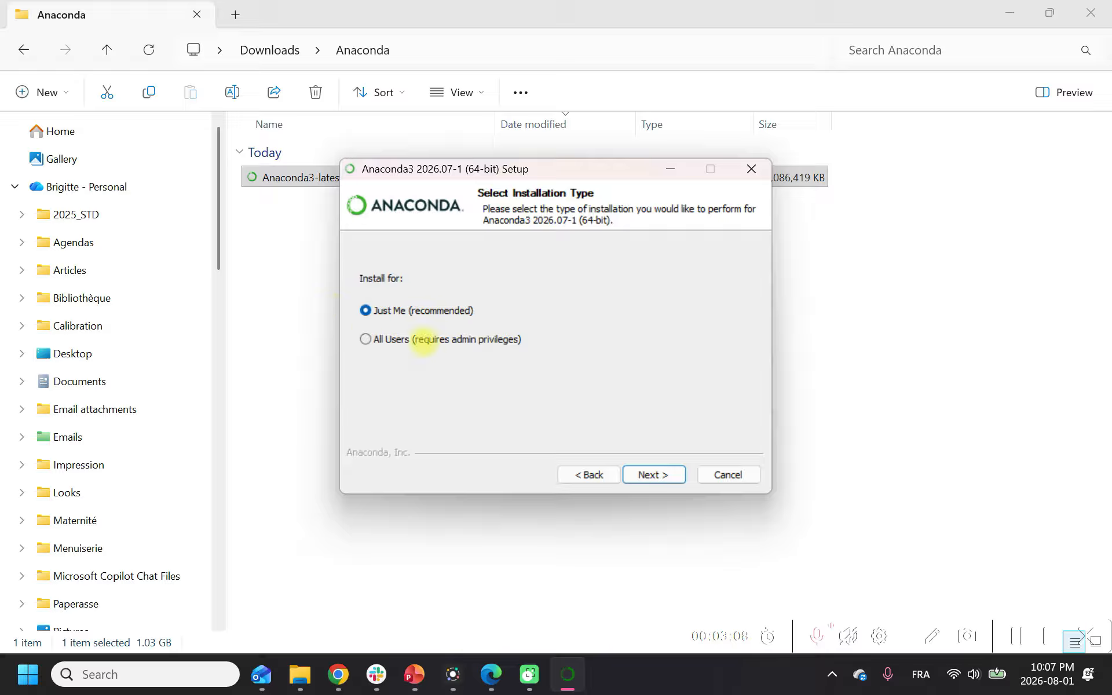
{"action": "left_click", "coordinate": [652, 472]}
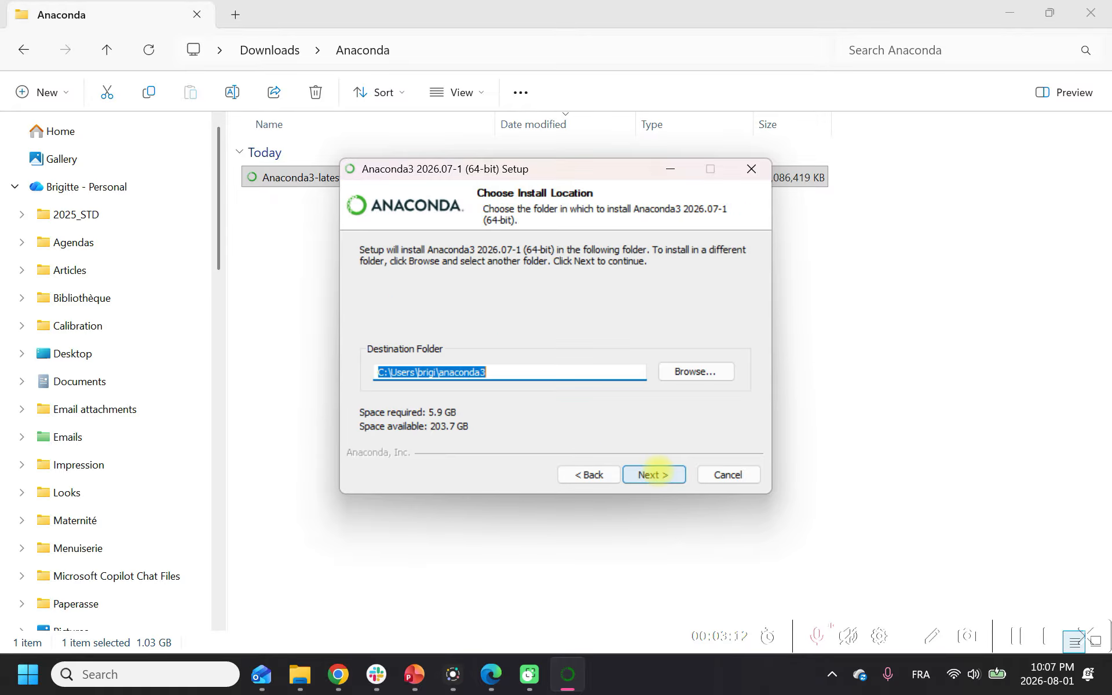
{"action": "left_click", "coordinate": [654, 473]}
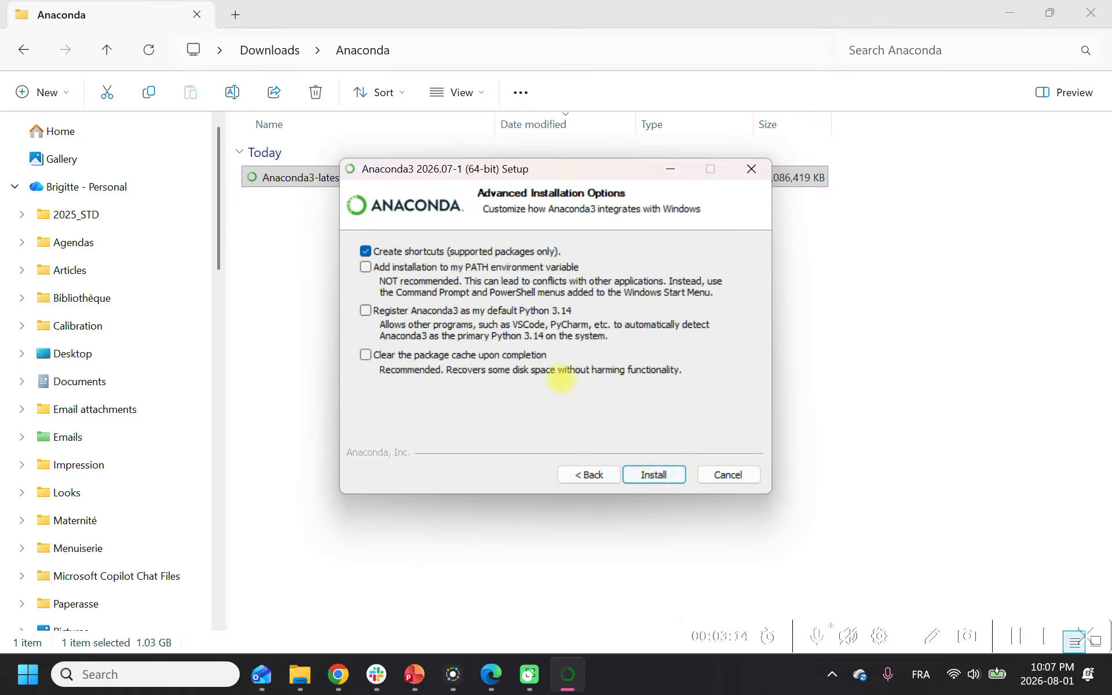
{"action": "left_click", "coordinate": [653, 473]}
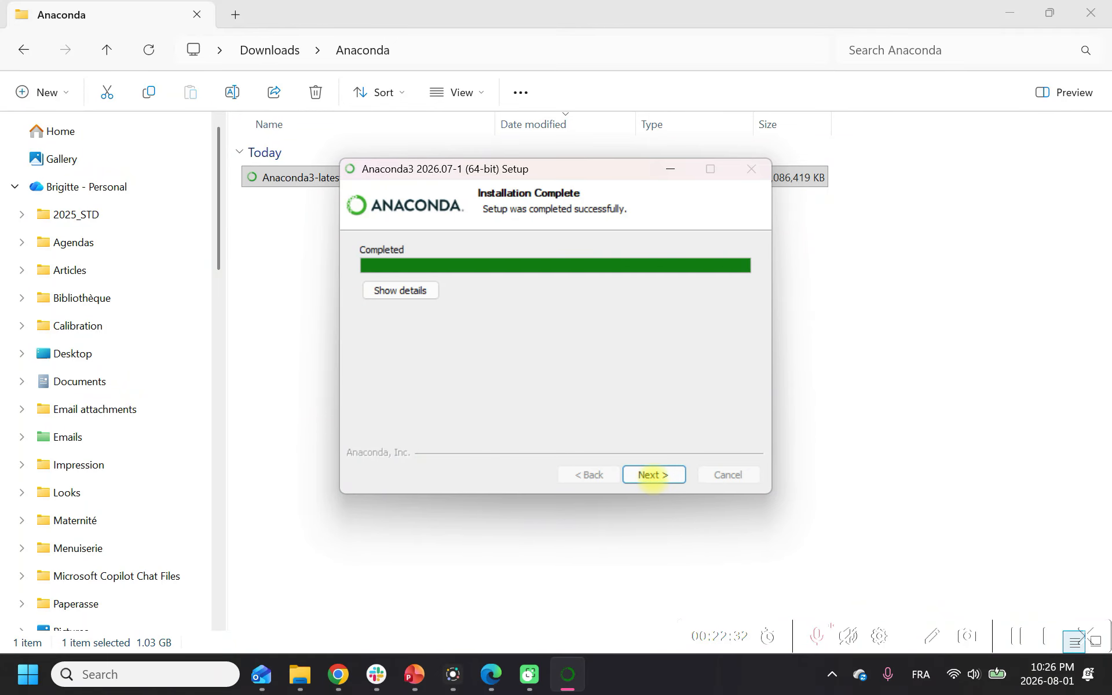
Step: Finish the Anaconda3 setup, keeping Launch Anaconda Navigator and Welcome to Anaconda selected
{"action": "left_click", "coordinate": [652, 475]}
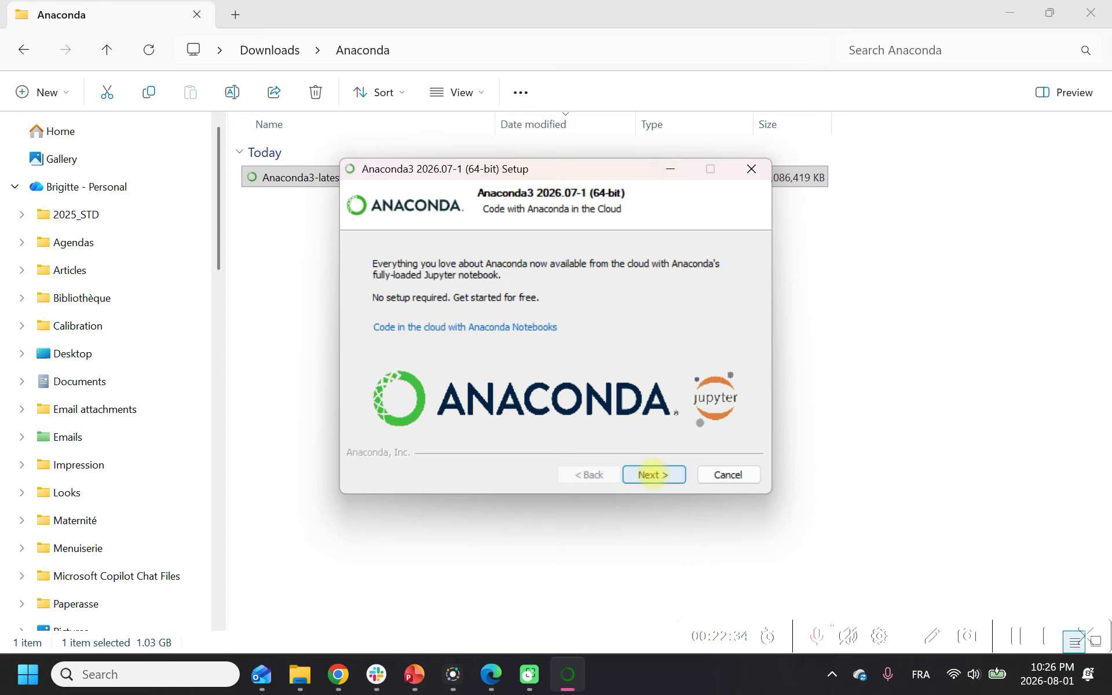
{"action": "left_click", "coordinate": [652, 475]}
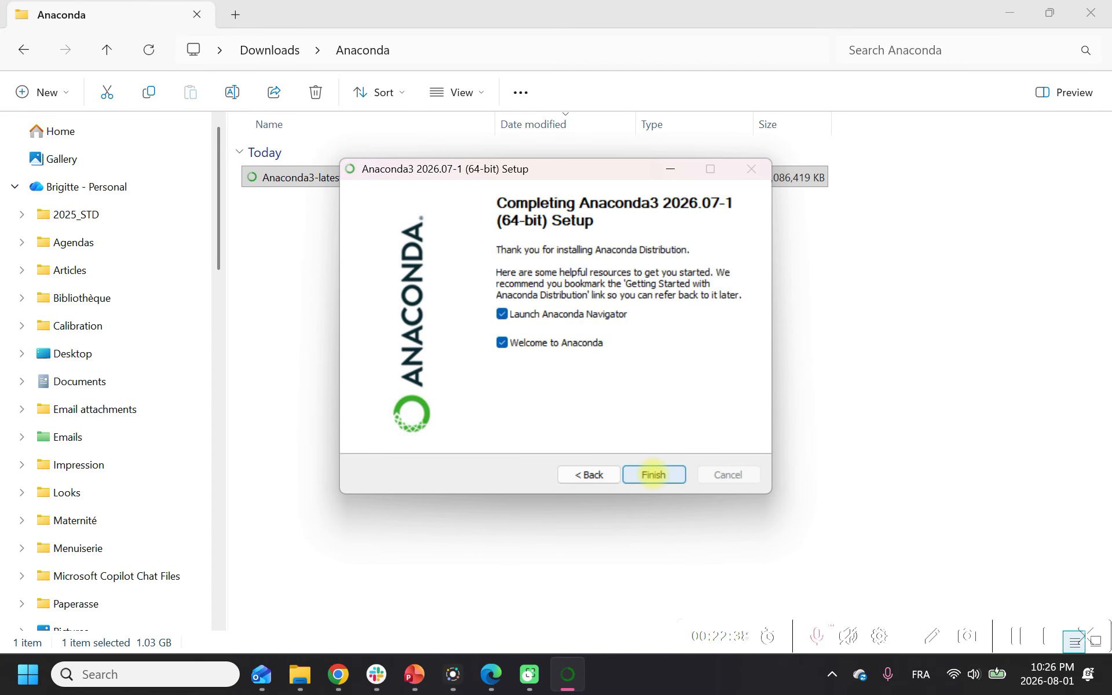
{"action": "left_click", "coordinate": [653, 474]}
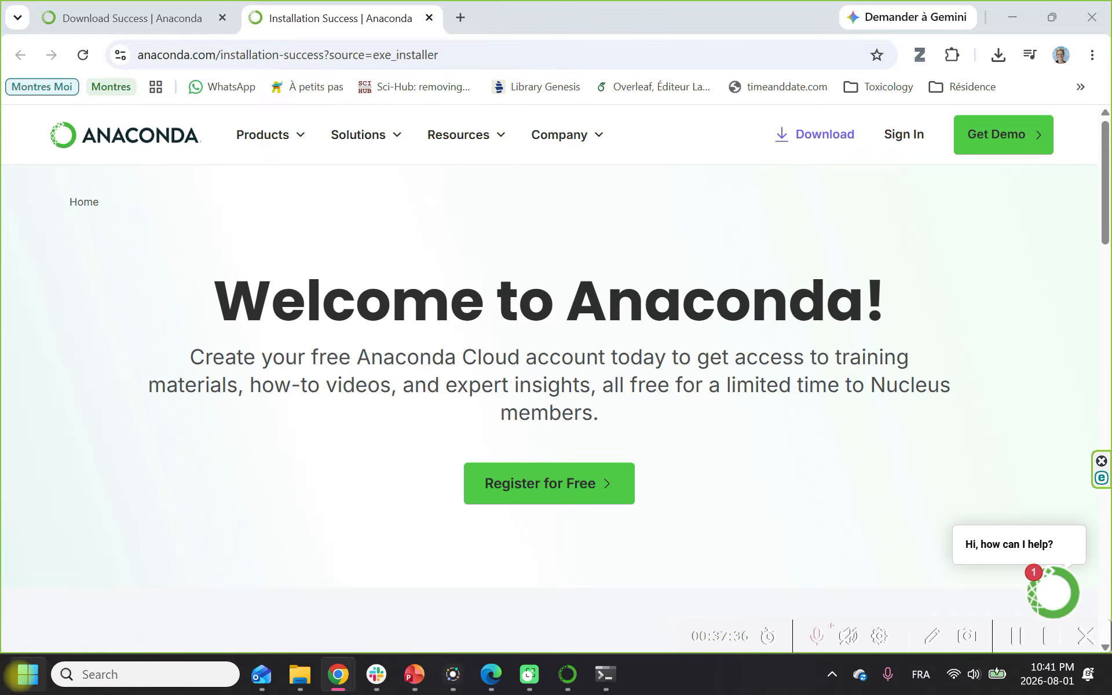
Step: Search Windows for "anaconda" and open Anaconda Prompt
{"action": "left_click", "coordinate": [20, 674]}
{"action": "type", "text": "an"}
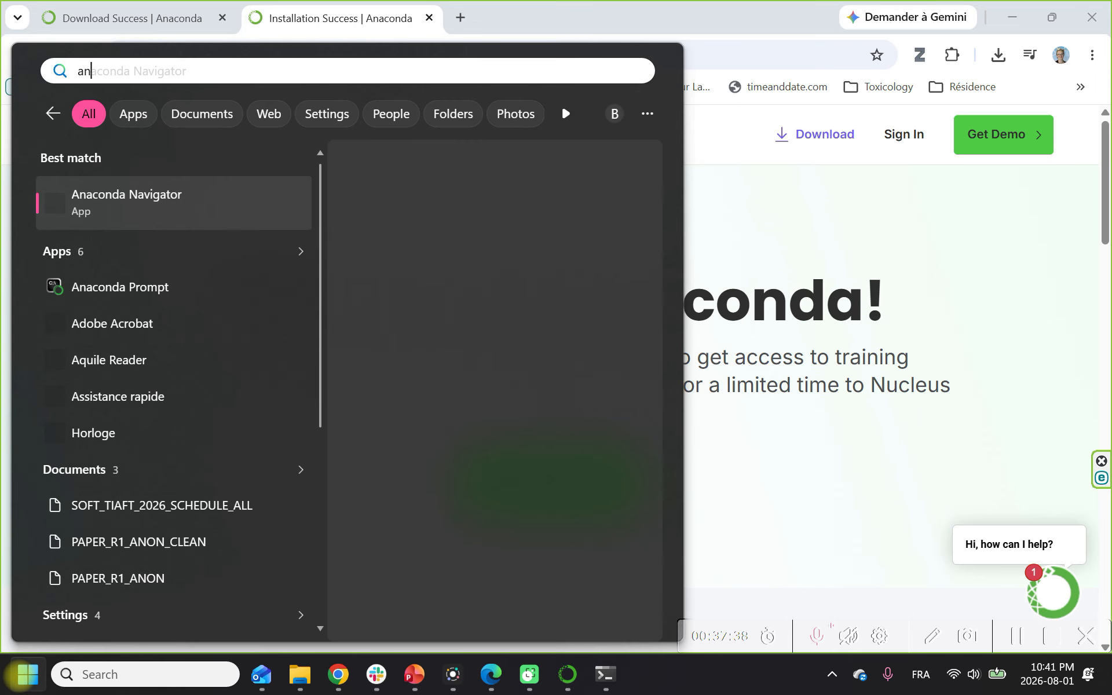
{"action": "type", "text": "aconda"}
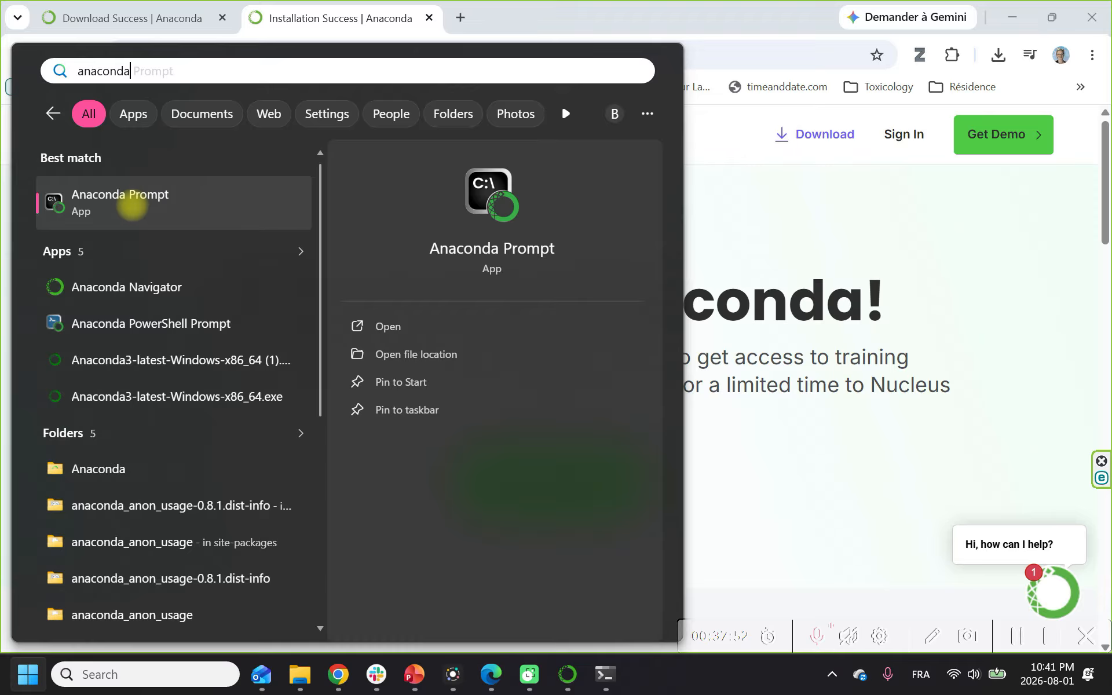
{"action": "left_click", "coordinate": [132, 205]}
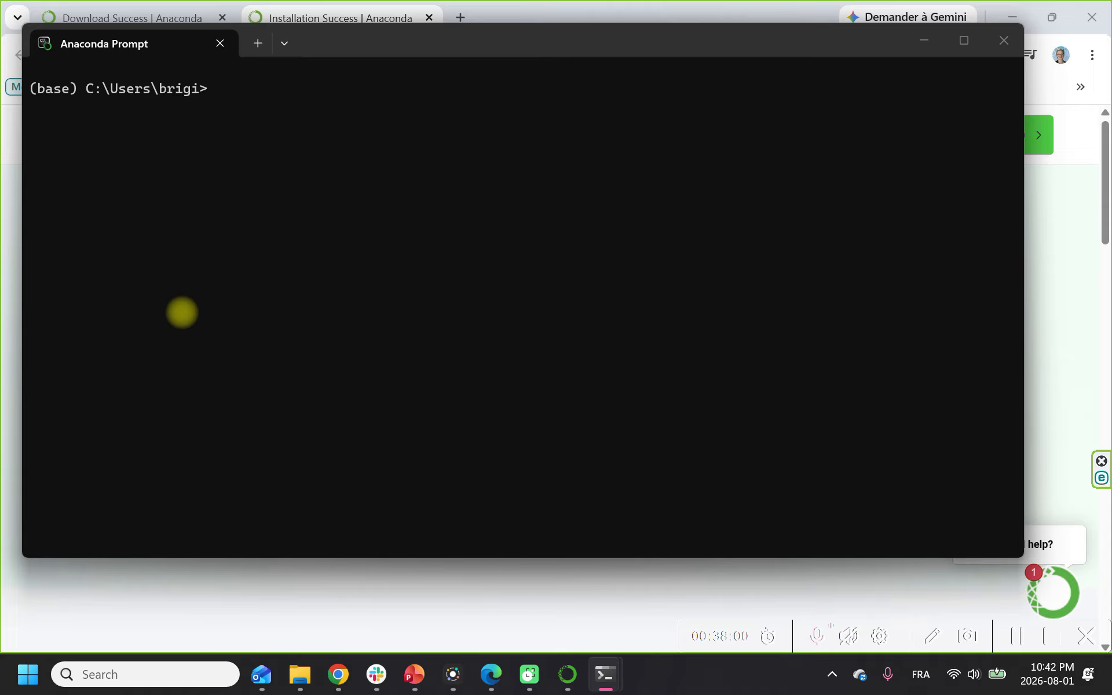
Step: Start Jupyter by running the command "jupyter notebook" in the base environment
{"action": "type", "text": "jup"}
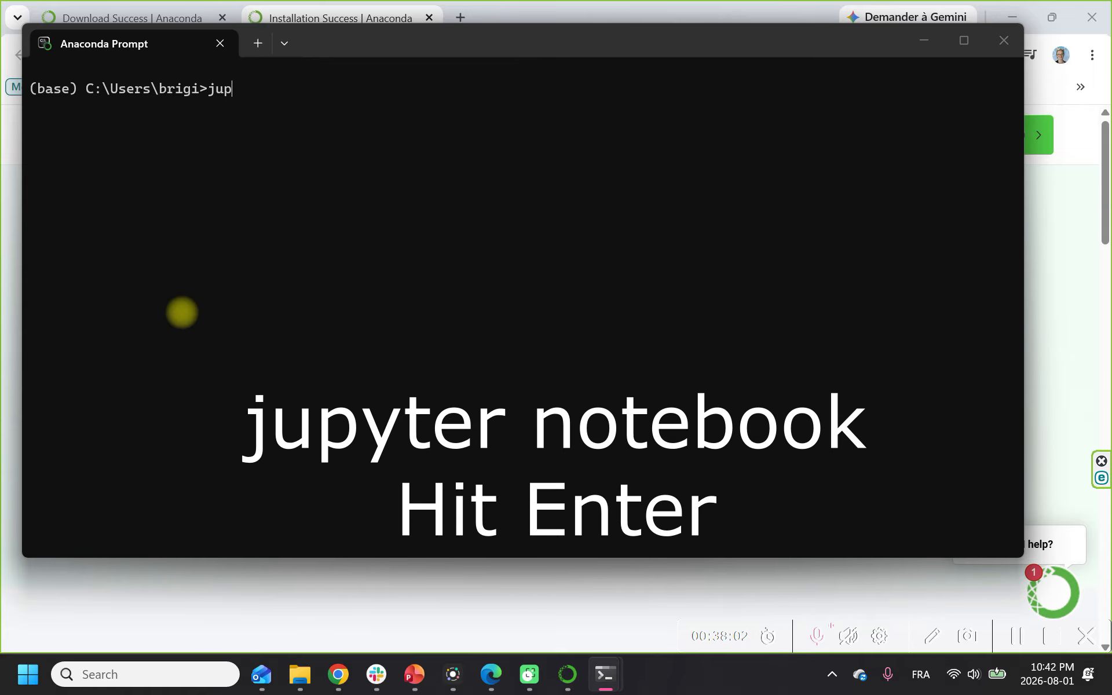
{"action": "type", "text": "yter notebook"}
{"action": "key", "text": "Return"}
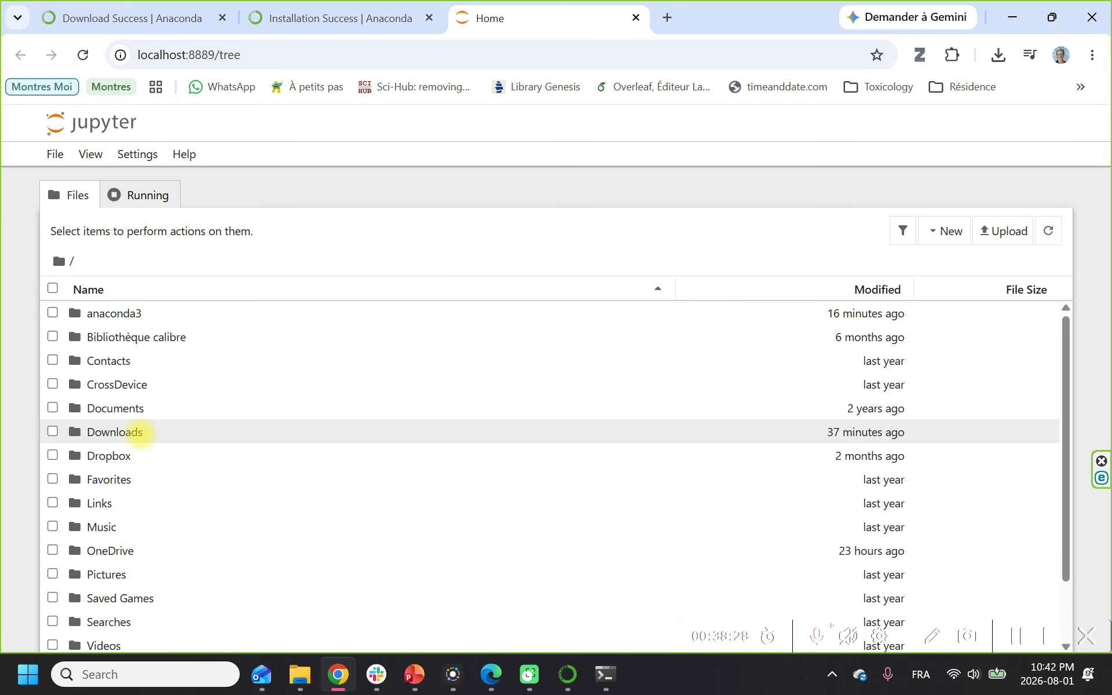
Step: Create a new Python 3 (ipykernel) notebook inside the Downloads/Anaconda folder in Jupyter
{"action": "left_click", "coordinate": [139, 432]}
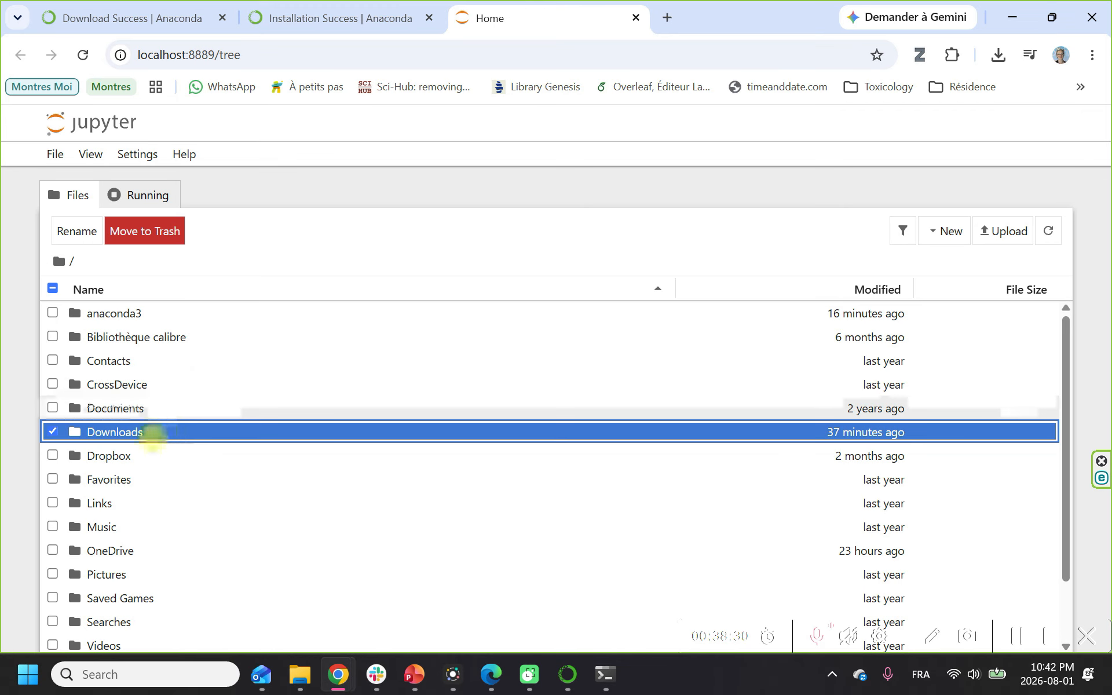
{"action": "double_click", "coordinate": [153, 432]}
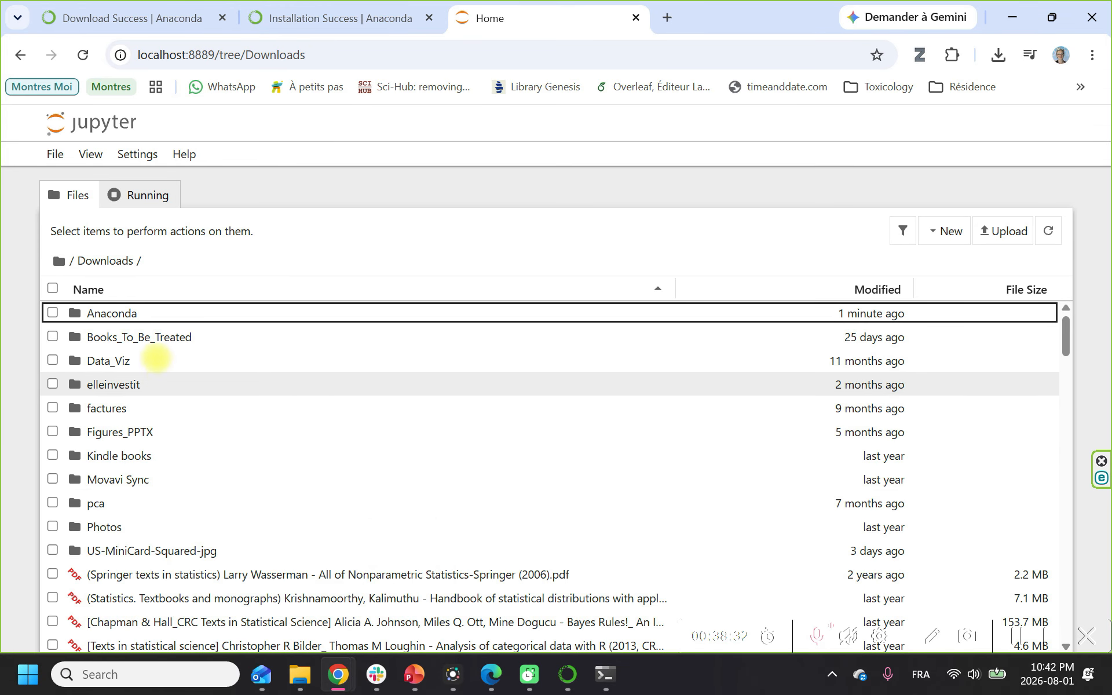
{"action": "double_click", "coordinate": [133, 313]}
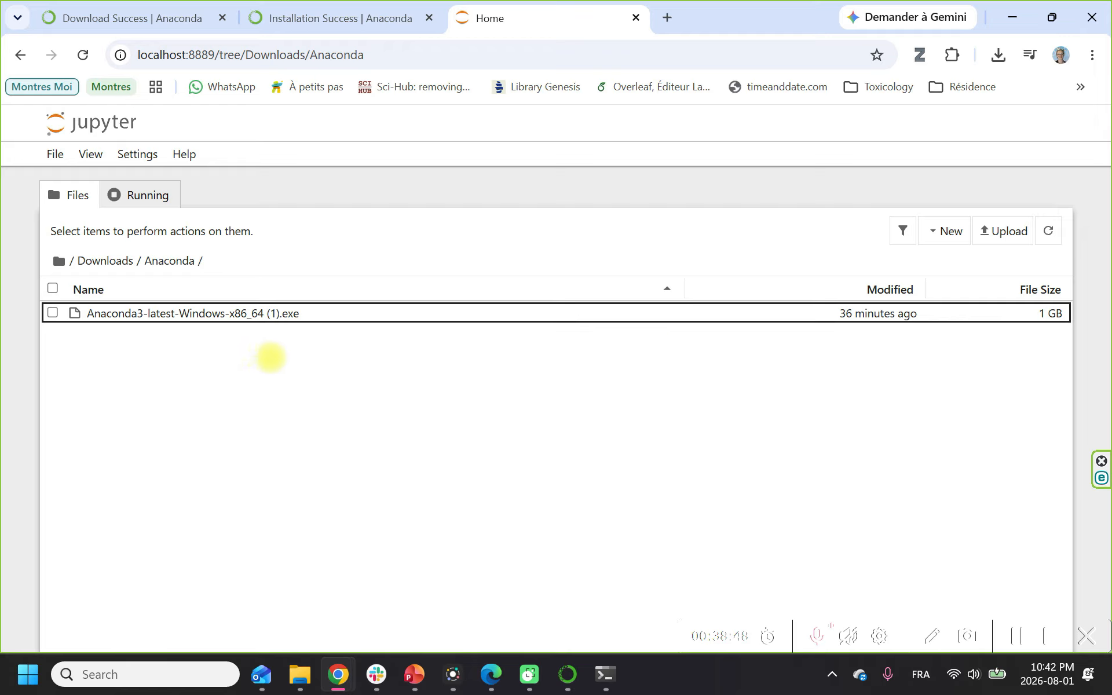
{"action": "left_click", "coordinate": [935, 233]}
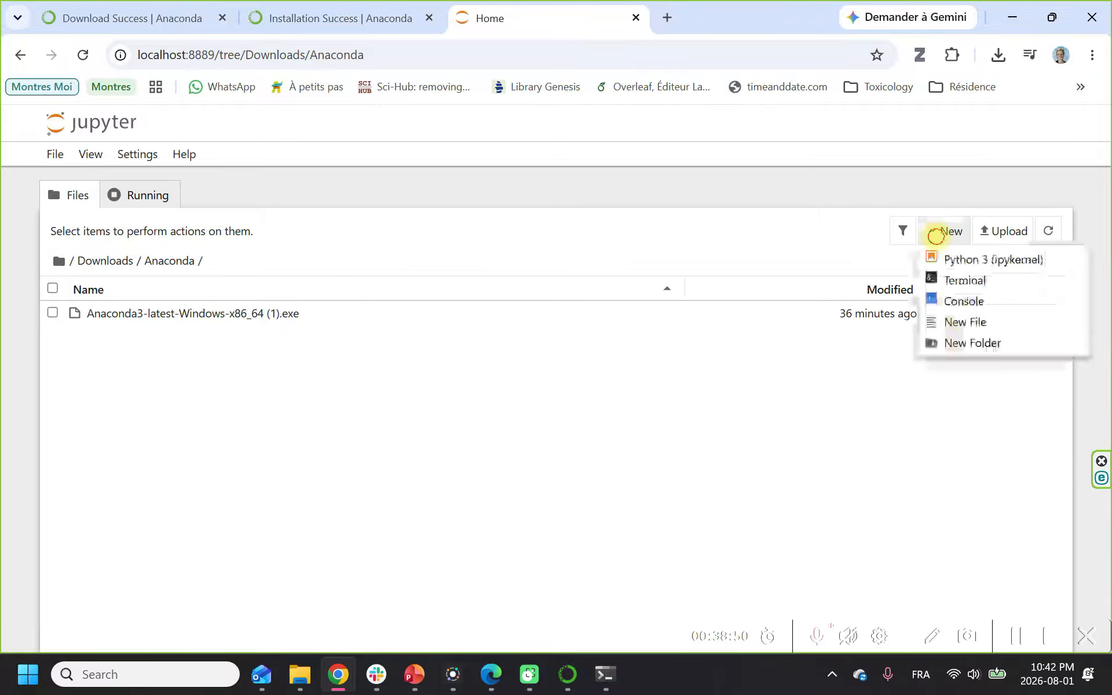
{"action": "left_click", "coordinate": [935, 259]}
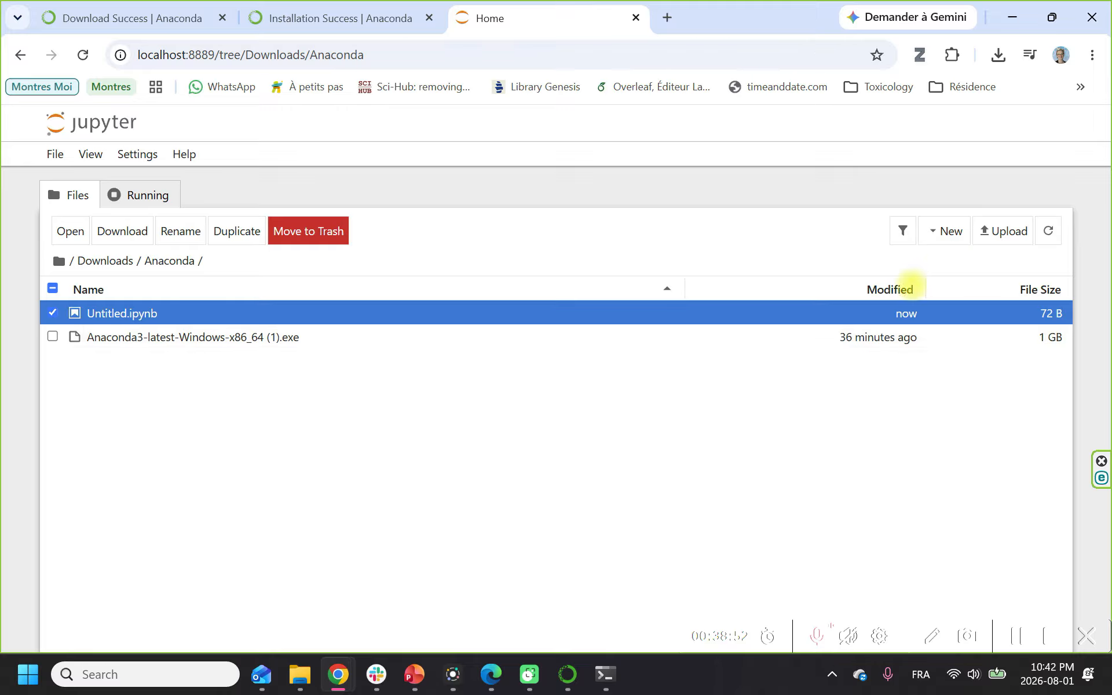